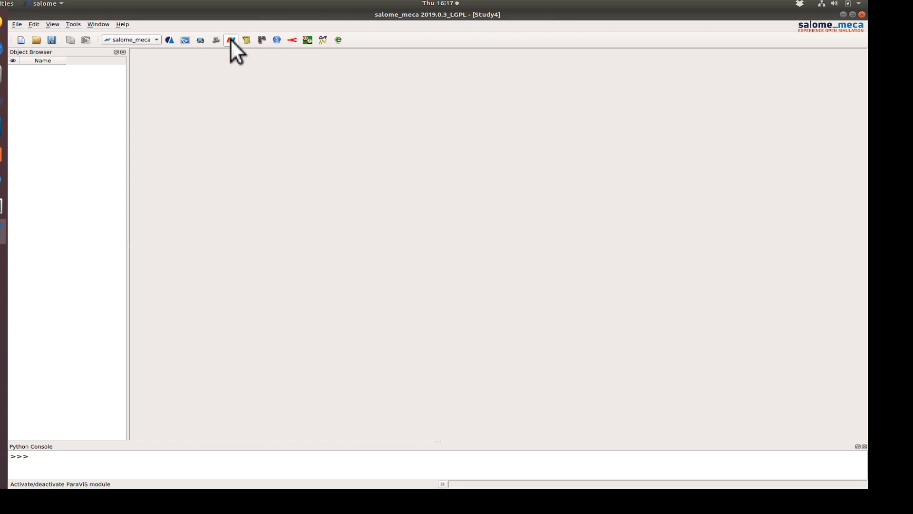
# Activate the ParaViS module from the Salome toolbar
pyautogui.click(231, 39)
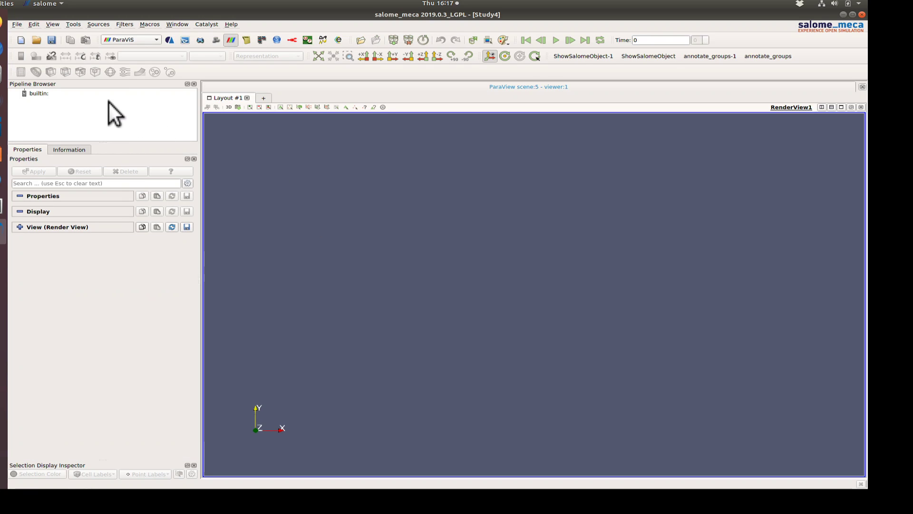
# Open study2_results.rmed from /home/vamsi/salome_meca/ into the pipeline
pyautogui.rightClick(108, 101)
pyautogui.click(130, 108)
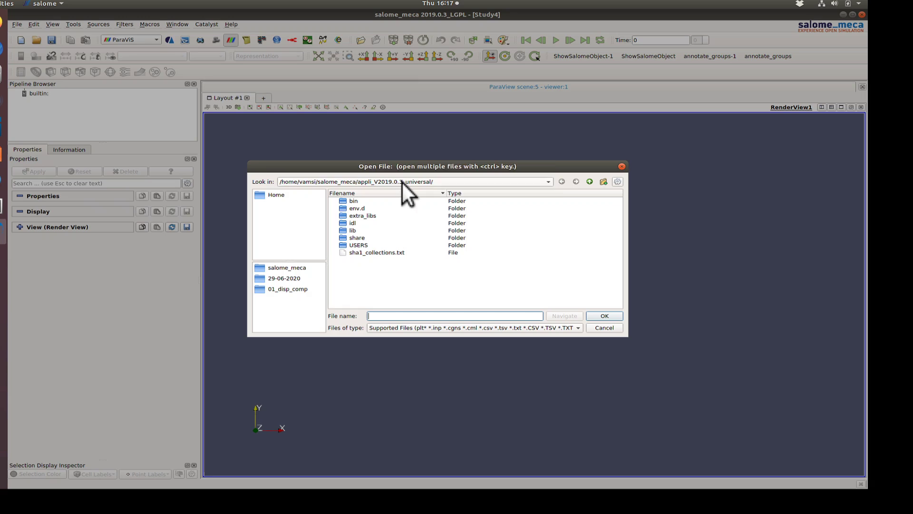
pyautogui.click(402, 182)
pyautogui.click(338, 172)
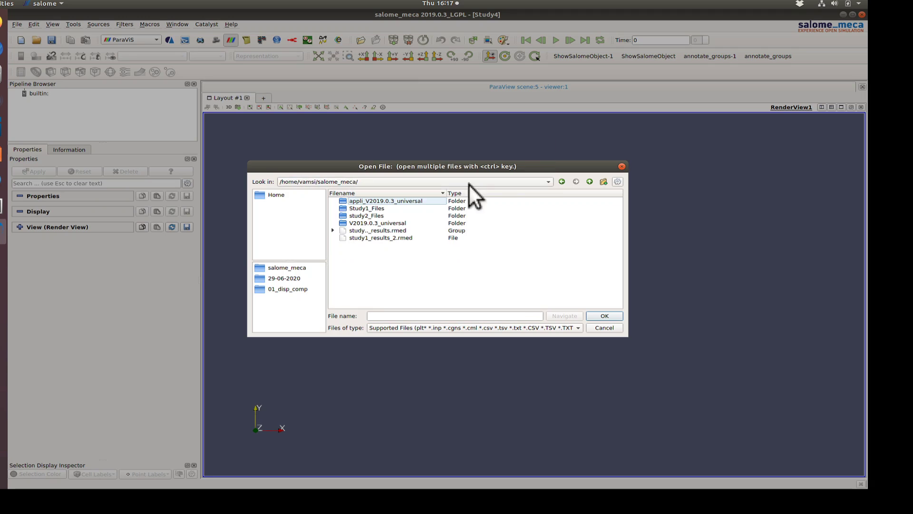
pyautogui.click(333, 231)
pyautogui.click(390, 245)
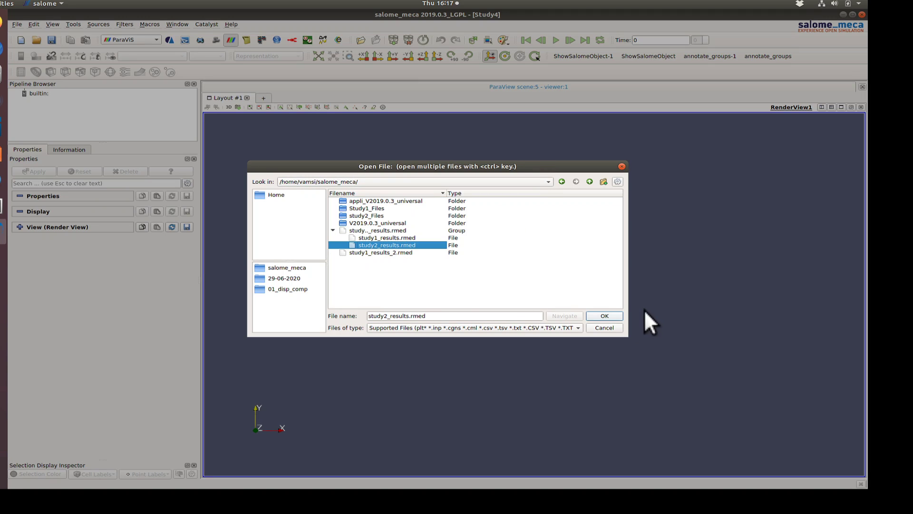
pyautogui.click(605, 314)
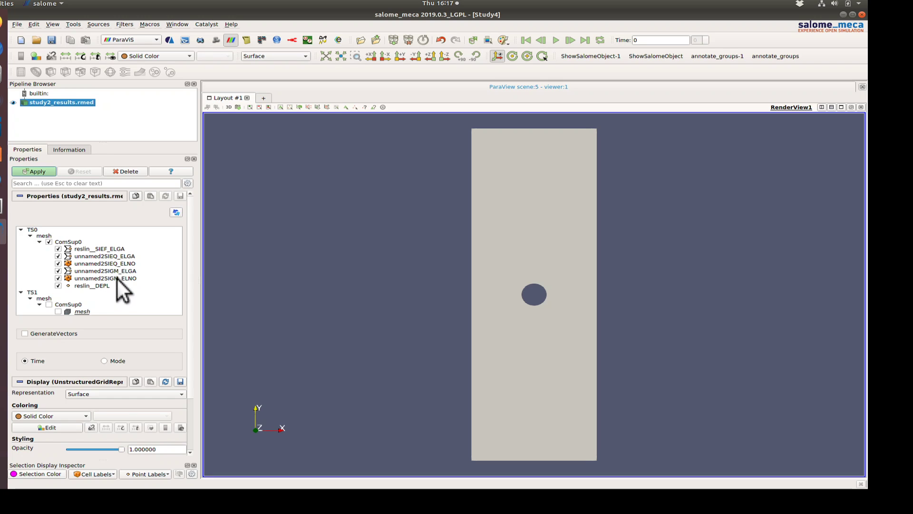
# Keep only the reslin__DEPL field and apply the reader
pyautogui.click(48, 242)
pyautogui.click(59, 285)
pyautogui.click(32, 172)
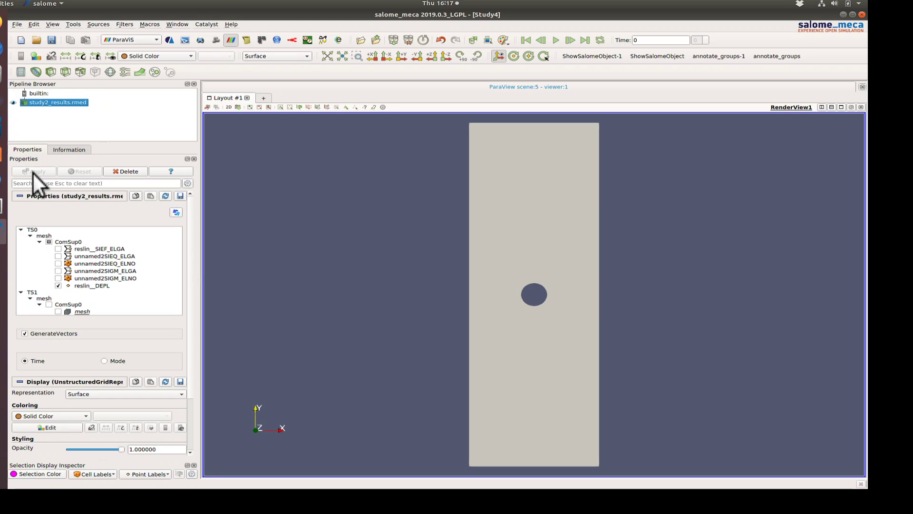
# Colour the plate by the DY component of reslin__DEPL_Vector
pyautogui.click(178, 54)
pyautogui.click(164, 83)
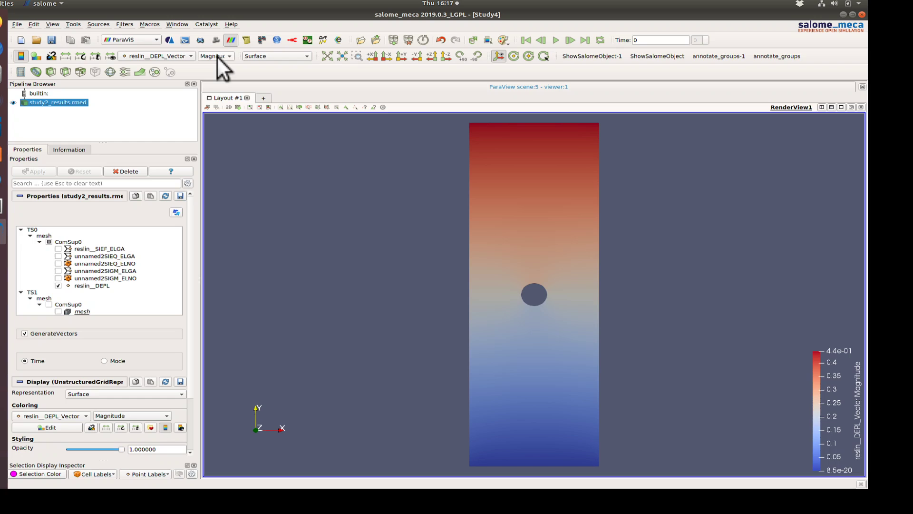
pyautogui.click(218, 55)
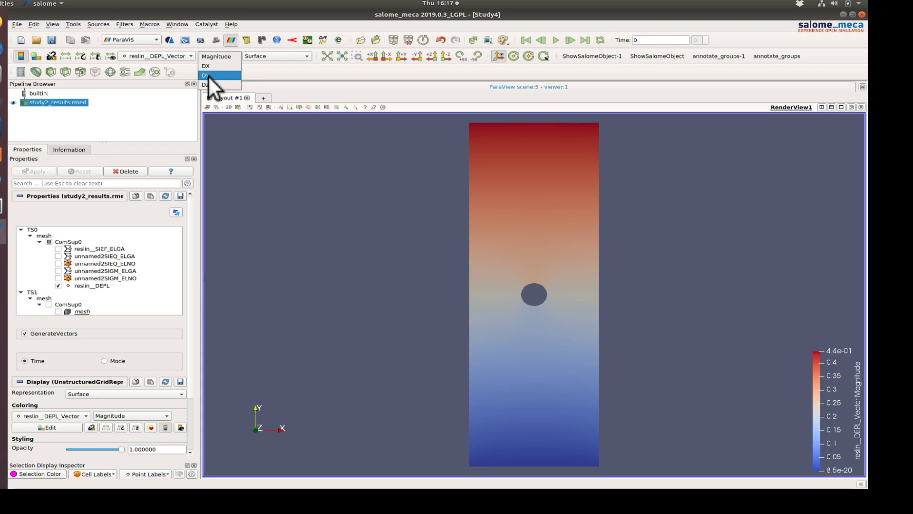
pyautogui.click(213, 75)
pyautogui.click(276, 57)
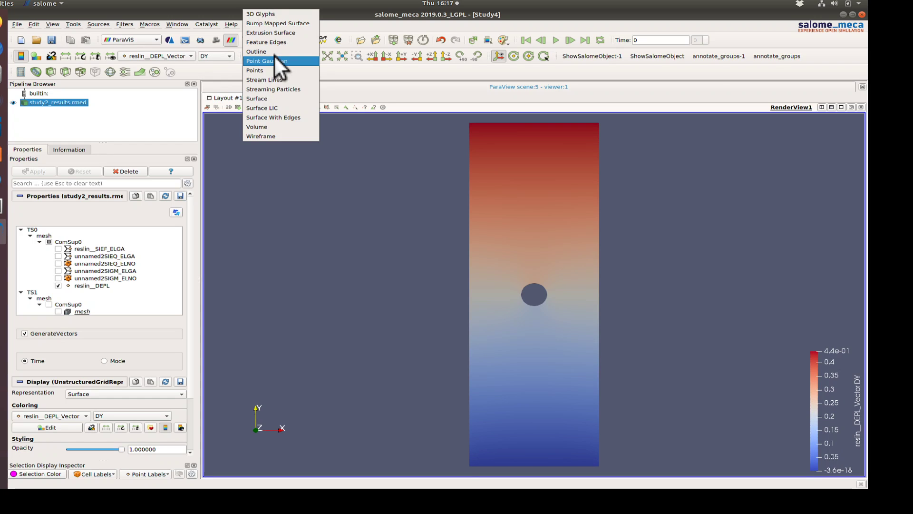
# Show the plate as Surface With Edges and float the Common filters toolbar
pyautogui.click(271, 115)
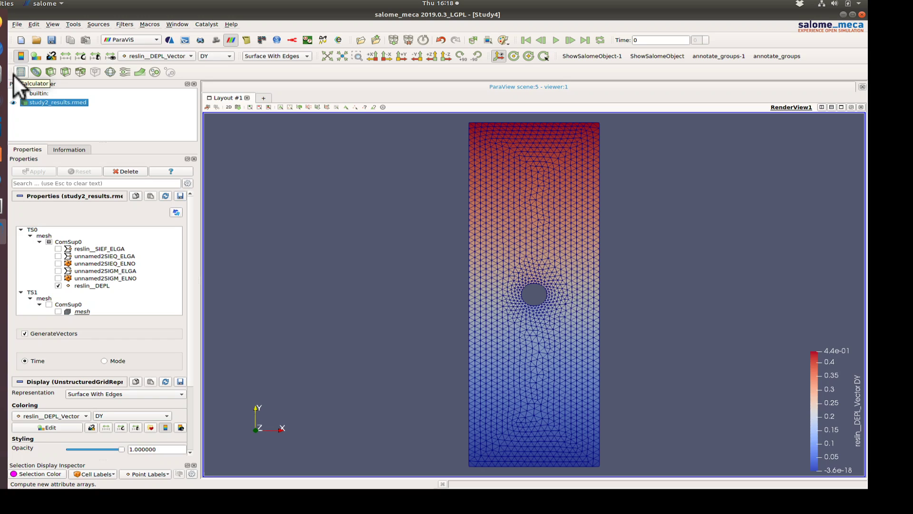
pyautogui.moveTo(12, 74)
pyautogui.mouseDown()
pyautogui.moveTo(366, 158)
pyautogui.moveTo(328, 155)
pyautogui.mouseUp()
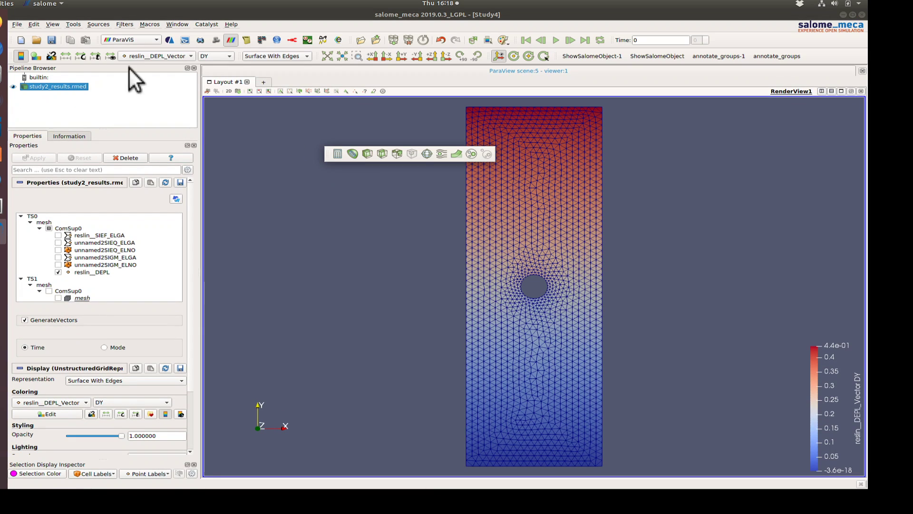
# Re-enable the Common toolbar via View > Toolbars and dock it below the main toolbars
pyautogui.click(72, 26)
pyautogui.moveTo(70, 33)
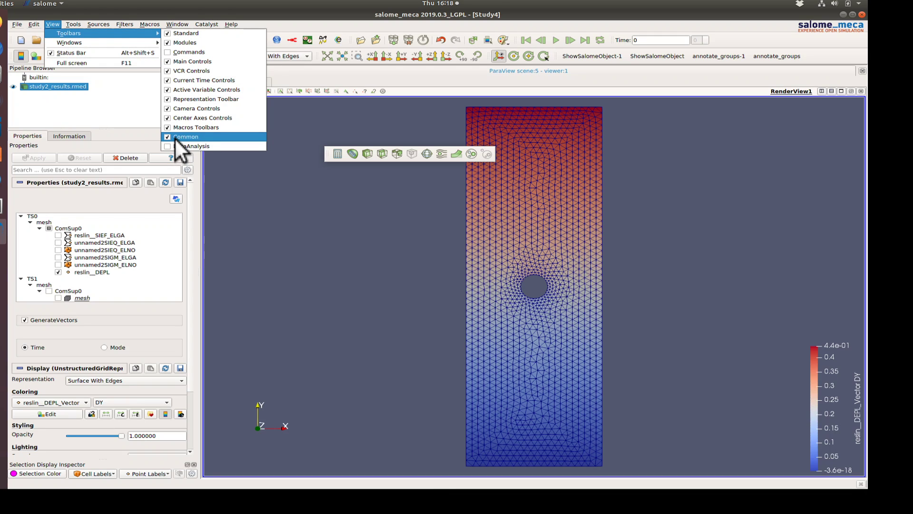
pyautogui.click(168, 136)
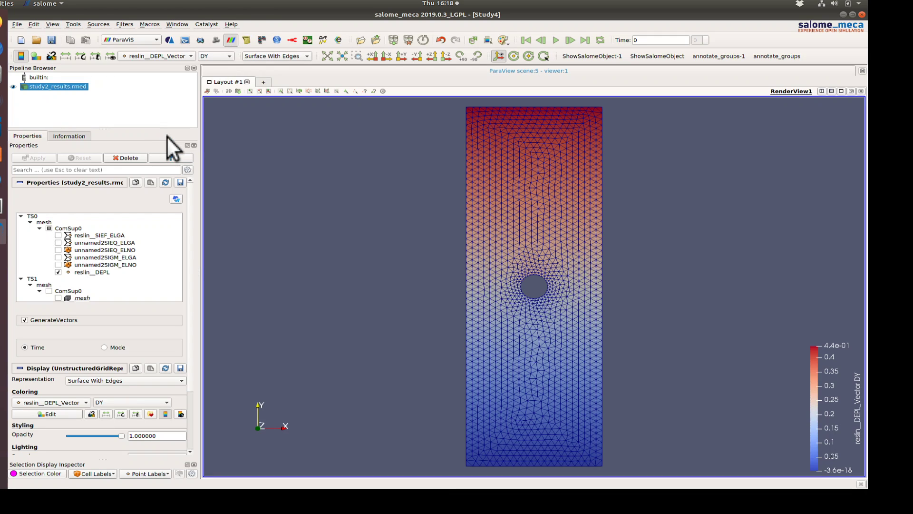
pyautogui.click(73, 25)
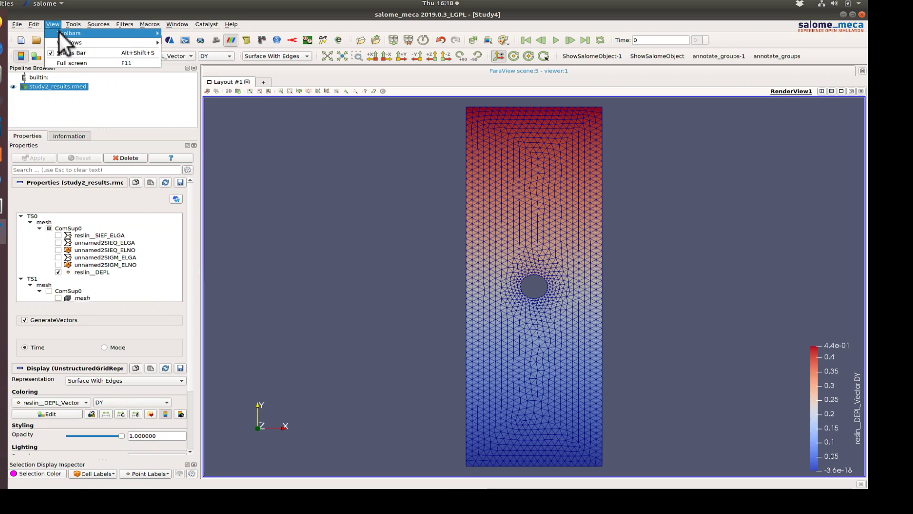
pyautogui.moveTo(69, 34)
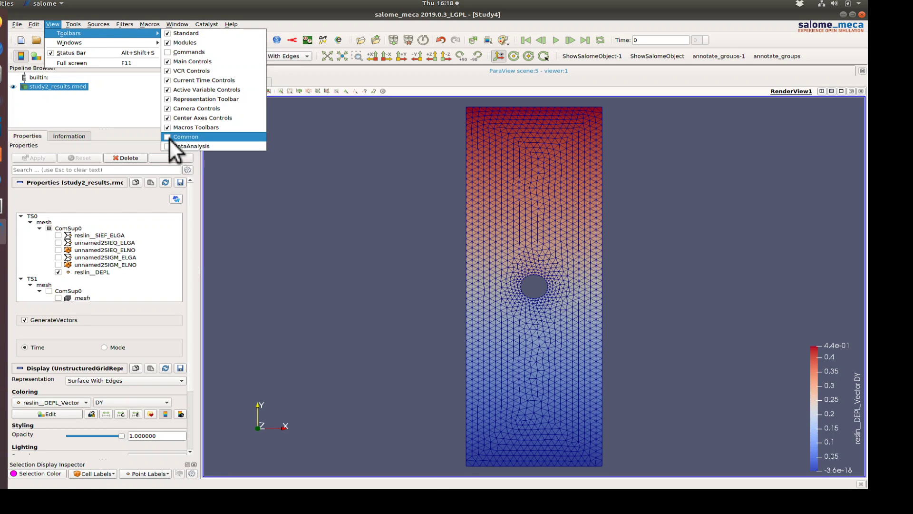
pyautogui.click(169, 137)
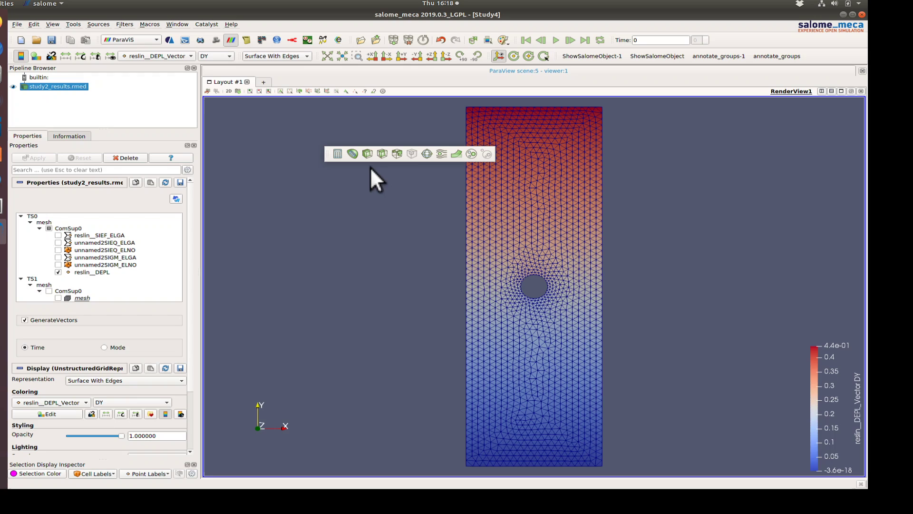
pyautogui.moveTo(326, 158); pyautogui.dragTo(154, 71)
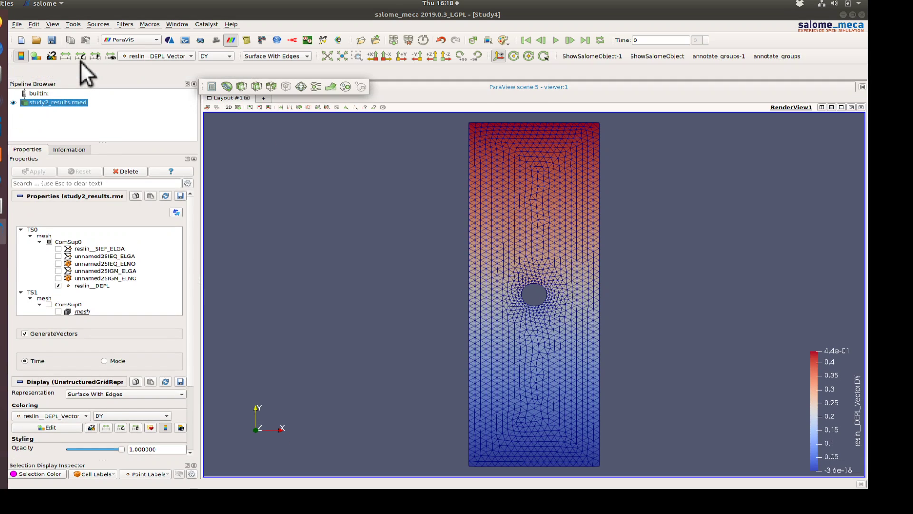
pyautogui.moveTo(81, 60); pyautogui.dragTo(20, 72)
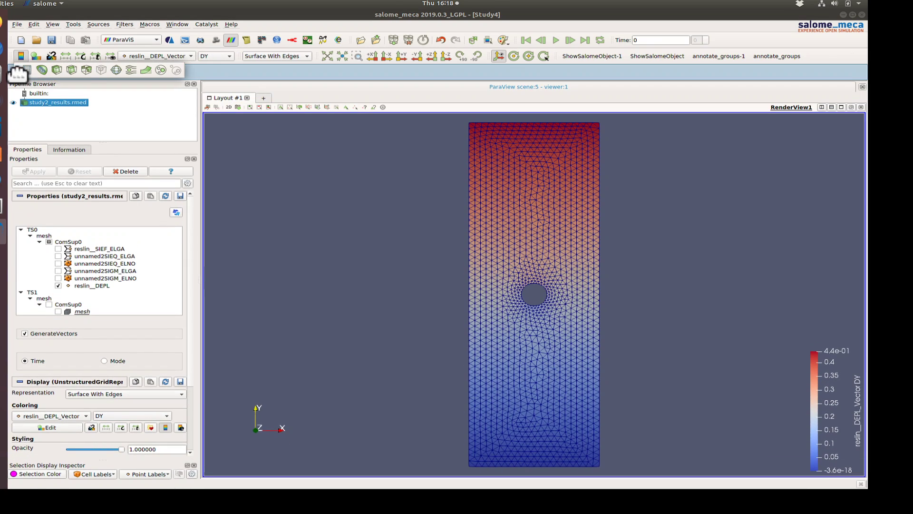
# Apply a Warp By Vector filter with scale factor about 63.9 and fit the view
pyautogui.click(140, 73)
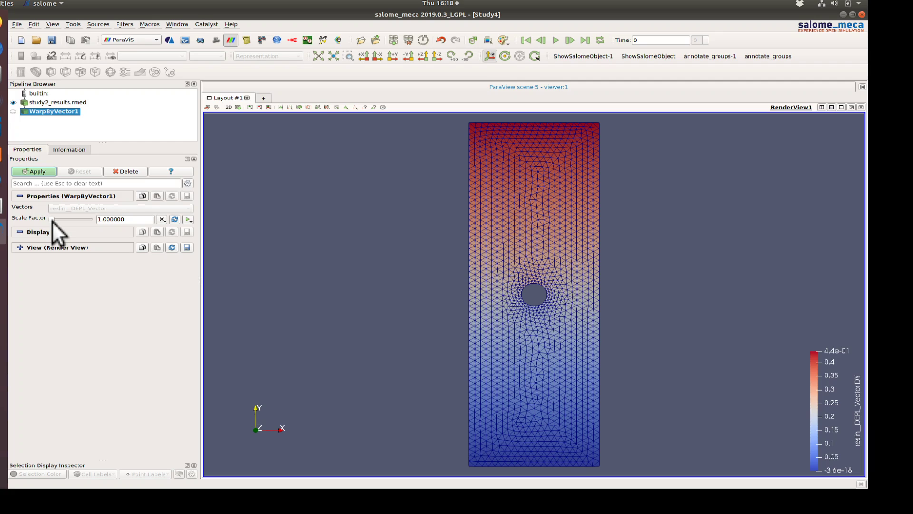
pyautogui.moveTo(52, 220); pyautogui.dragTo(62, 221)
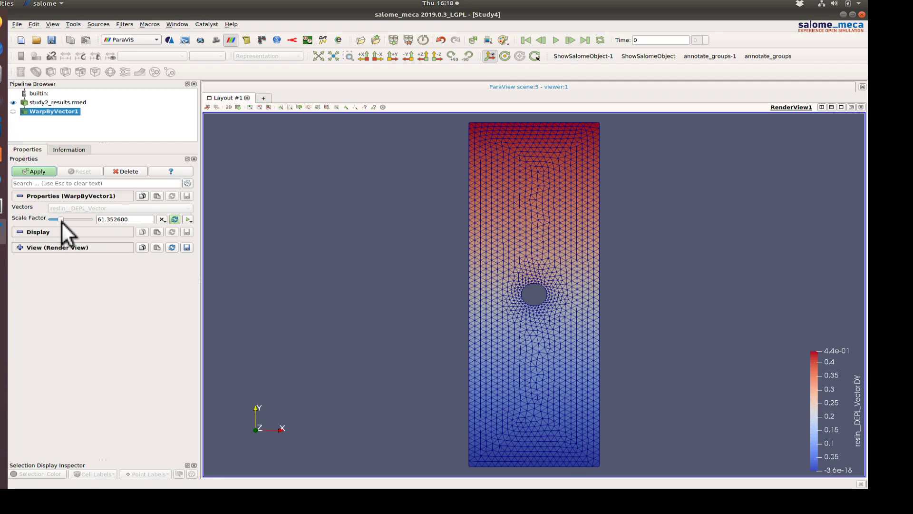
pyautogui.click(29, 171)
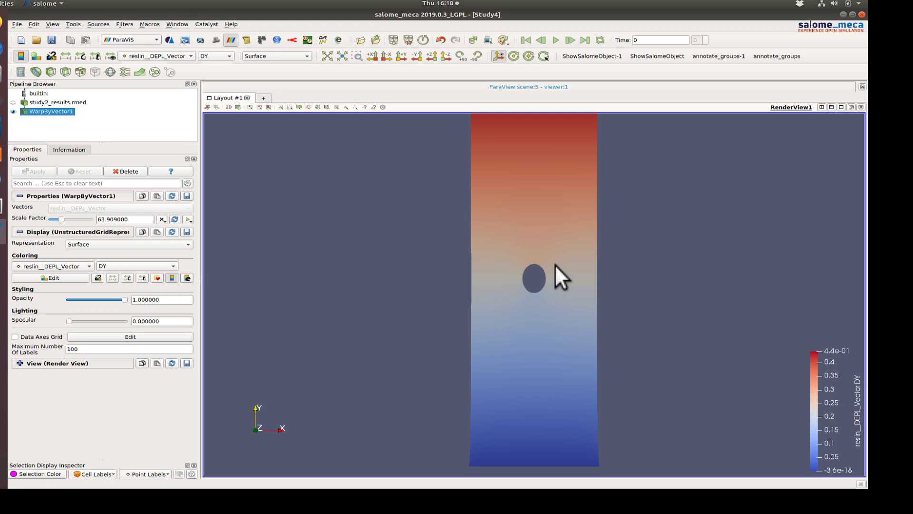
pyautogui.click(340, 56)
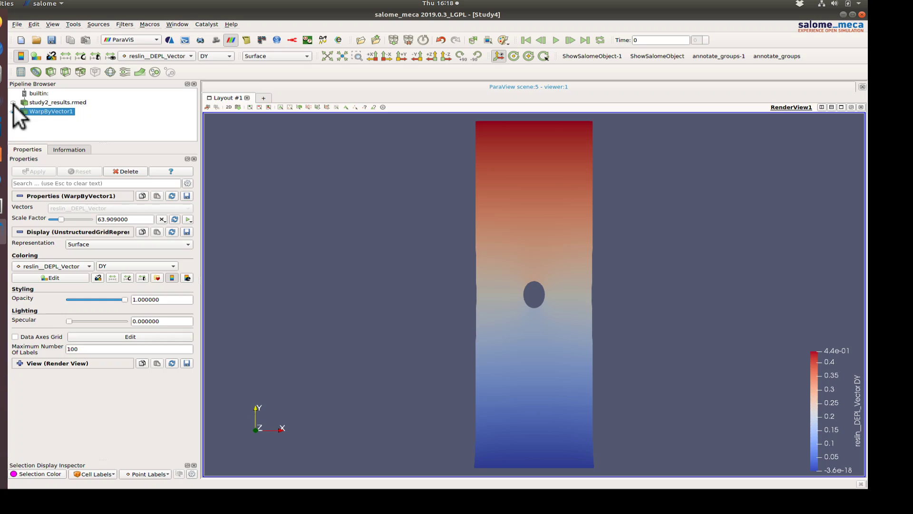
# Show study2_results.rmed as a visible Solid Color outline
pyautogui.click(39, 103)
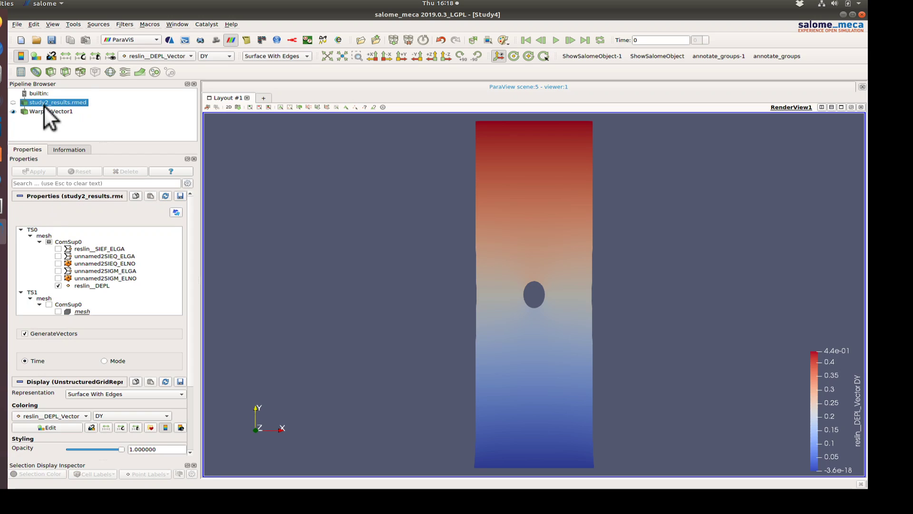
pyautogui.click(176, 57)
pyautogui.click(151, 27)
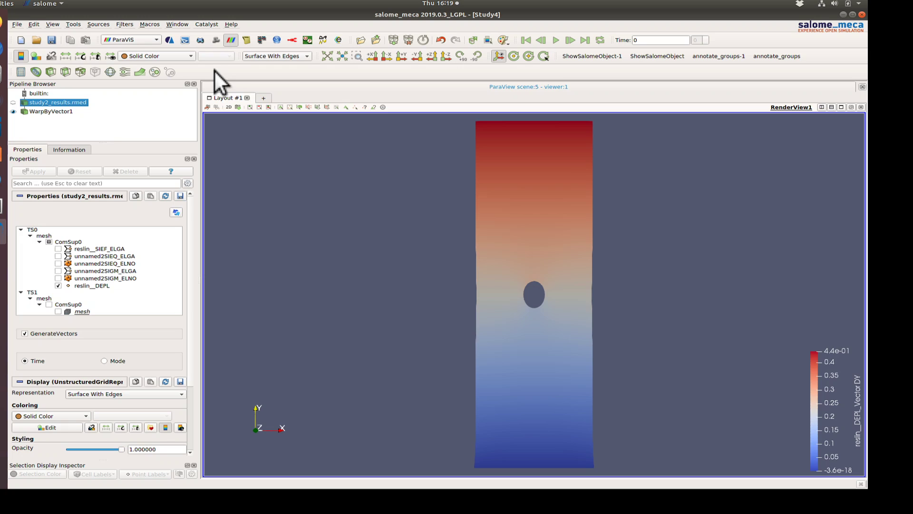
pyautogui.click(272, 59)
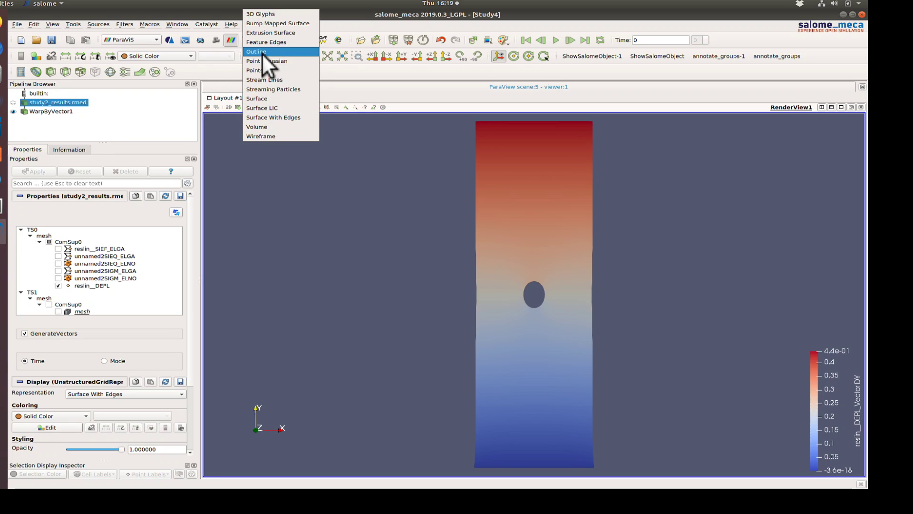
pyautogui.click(263, 52)
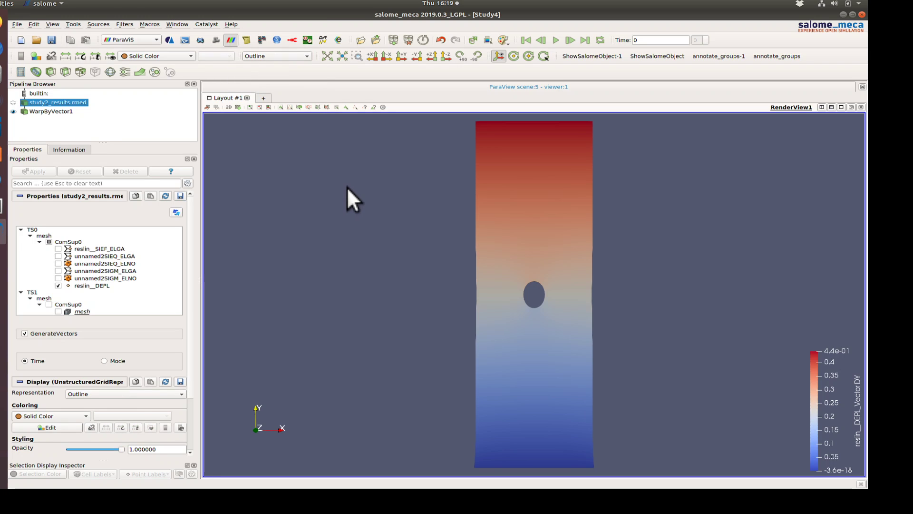
pyautogui.click(13, 102)
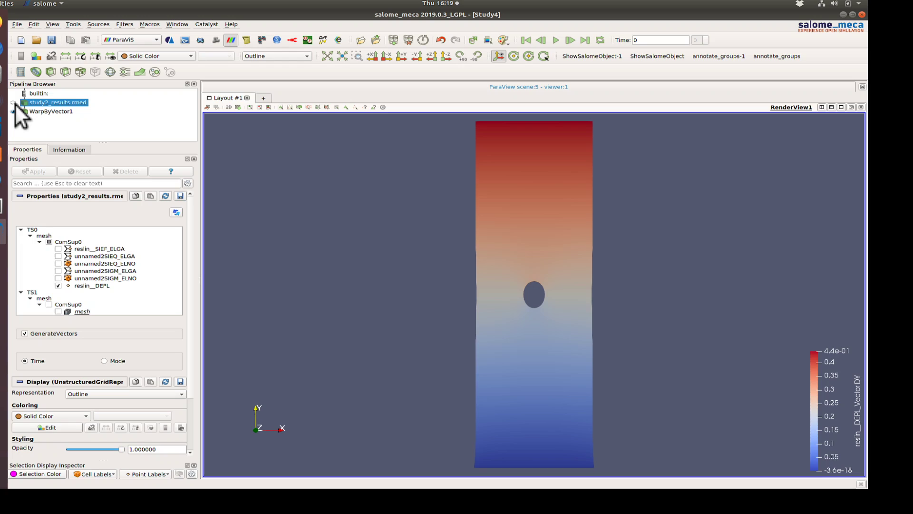
# Give WarpByVector1 Surface With Edges, rotate the view, and reselect study2_results.rmed
pyautogui.click(44, 113)
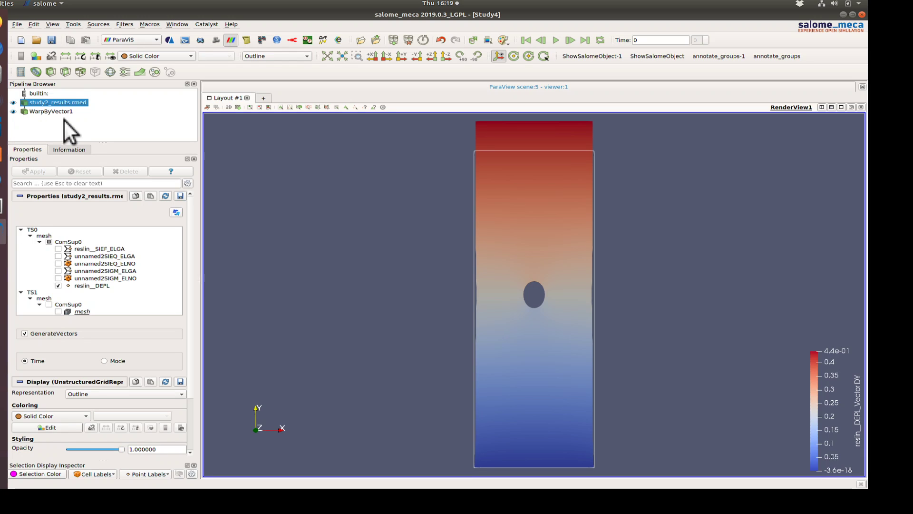
pyautogui.click(285, 56)
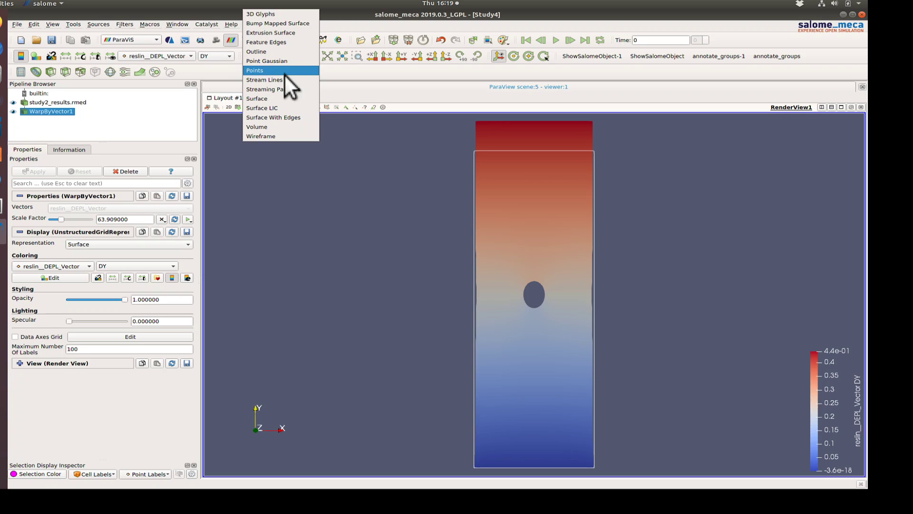
pyautogui.click(271, 116)
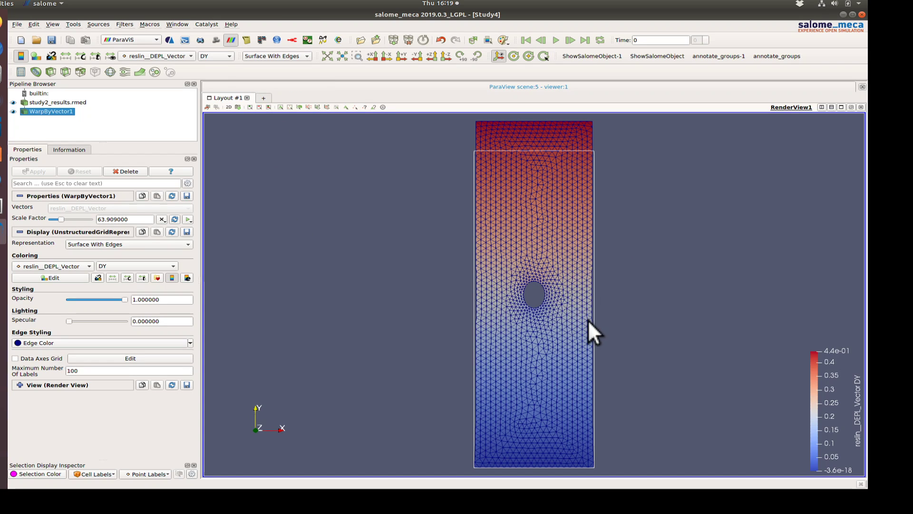
pyautogui.moveTo(578, 302); pyautogui.dragTo(602, 279)
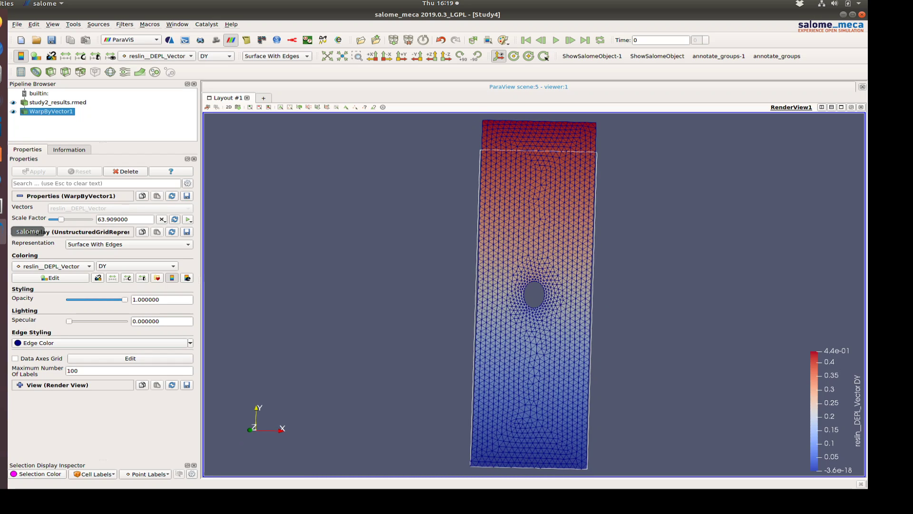
pyautogui.click(57, 101)
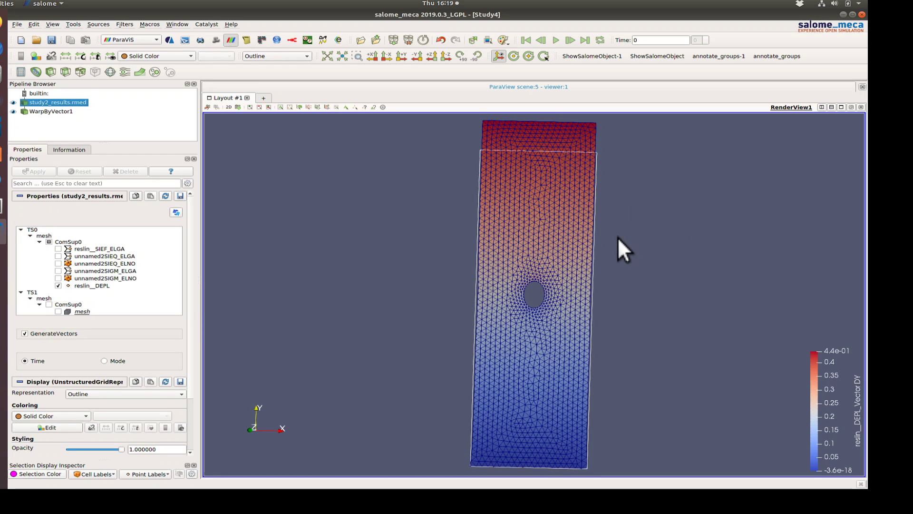
pyautogui.moveTo(618, 238)
pyautogui.mouseDown()
pyautogui.moveTo(598, 241)
pyautogui.moveTo(645, 192)
pyautogui.moveTo(614, 203)
pyautogui.mouseUp()
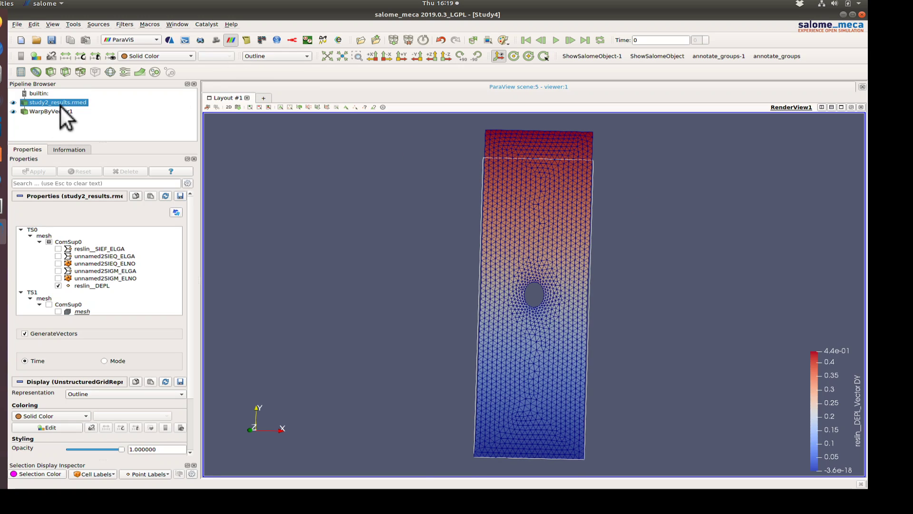
# Draw study2_results.rmed as Feature Edges, check the hole, then reselect WarpByVector1
pyautogui.click(271, 55)
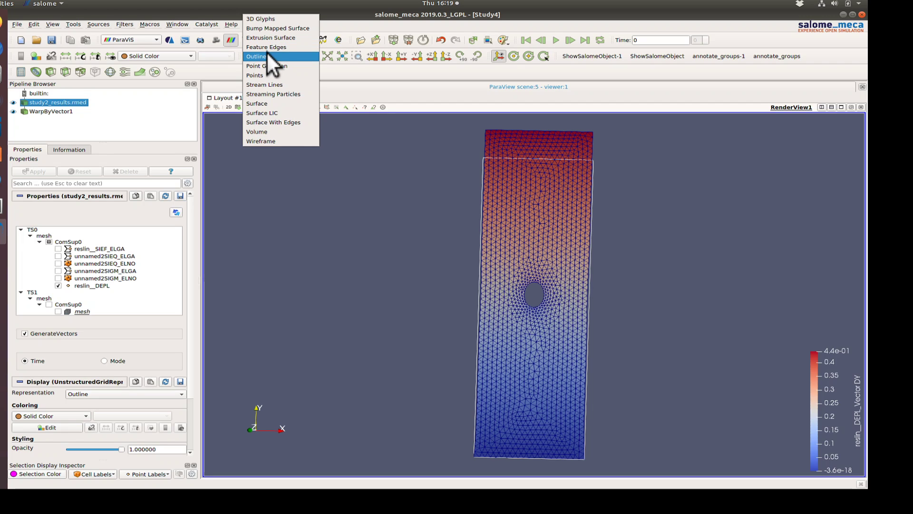
pyautogui.click(272, 46)
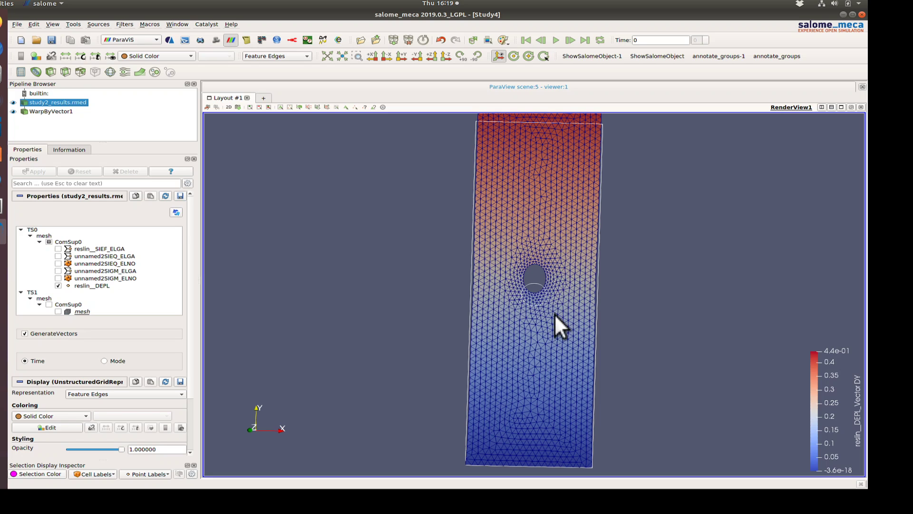
pyautogui.moveTo(596, 270)
pyautogui.mouseDown()
pyautogui.moveTo(617, 230)
pyautogui.moveTo(587, 318)
pyautogui.mouseUp()
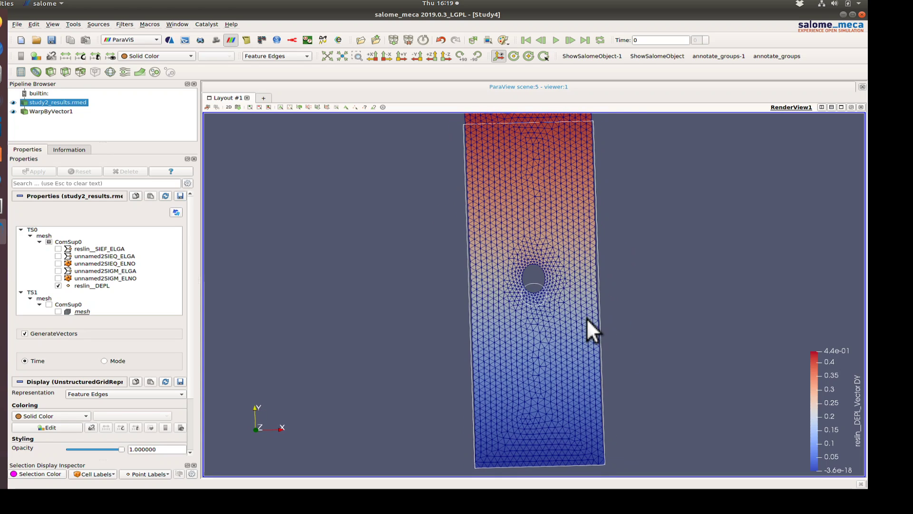
pyautogui.scroll(4, 517, 308)
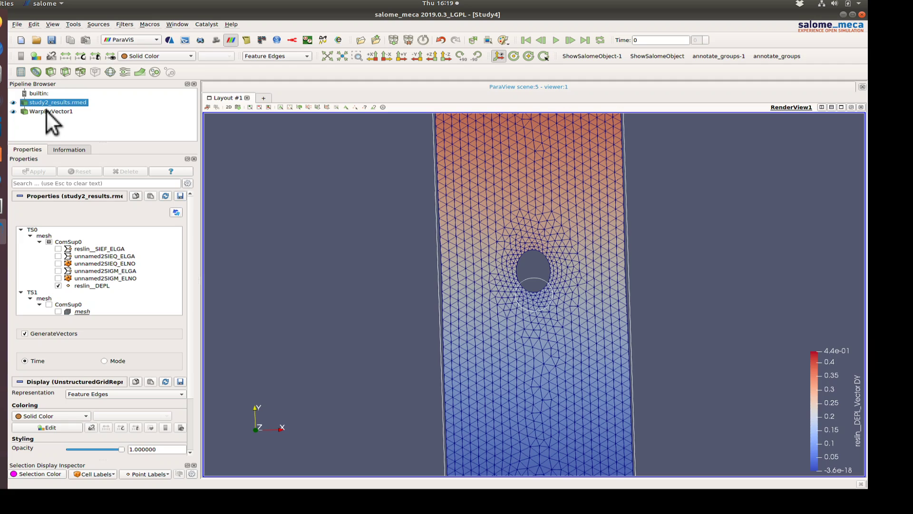
pyautogui.click(46, 111)
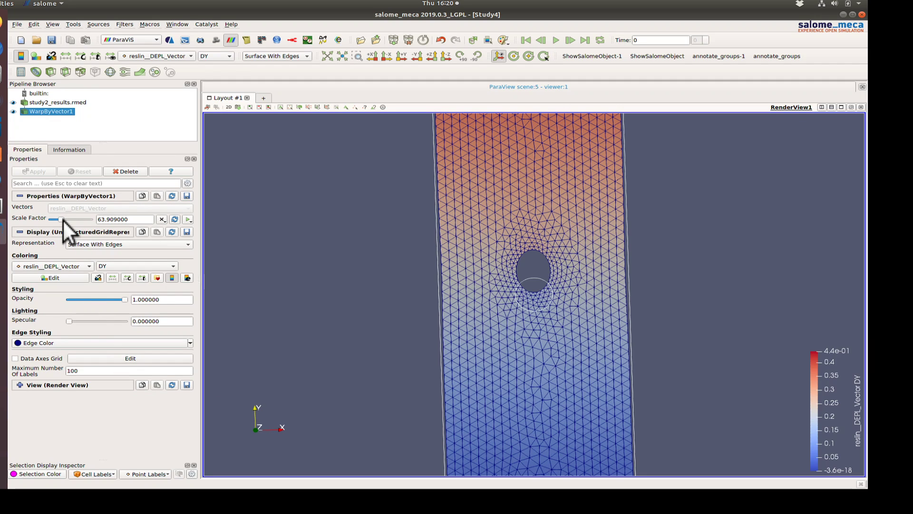
# Apply a WarpByVector1 scale factor of about 127.8 and fit the plate in view
pyautogui.moveTo(62, 218); pyautogui.dragTo(65, 220)
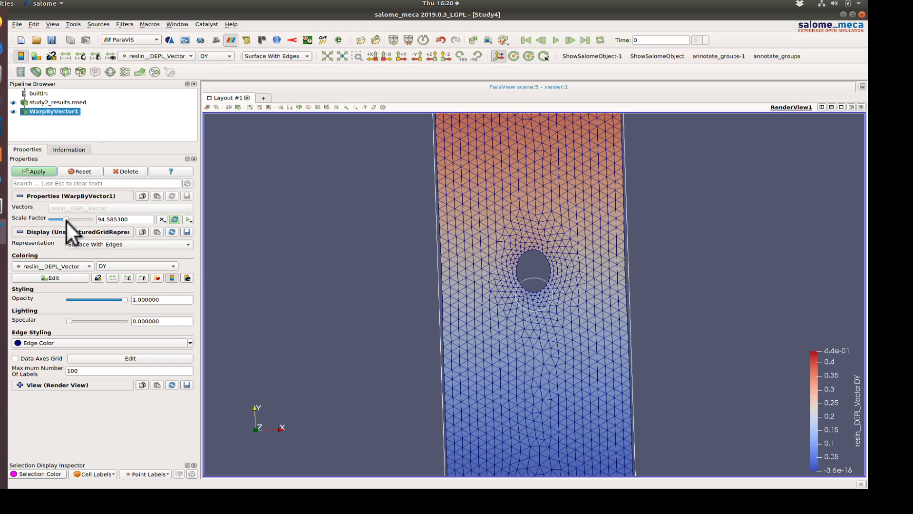
pyautogui.click(174, 219)
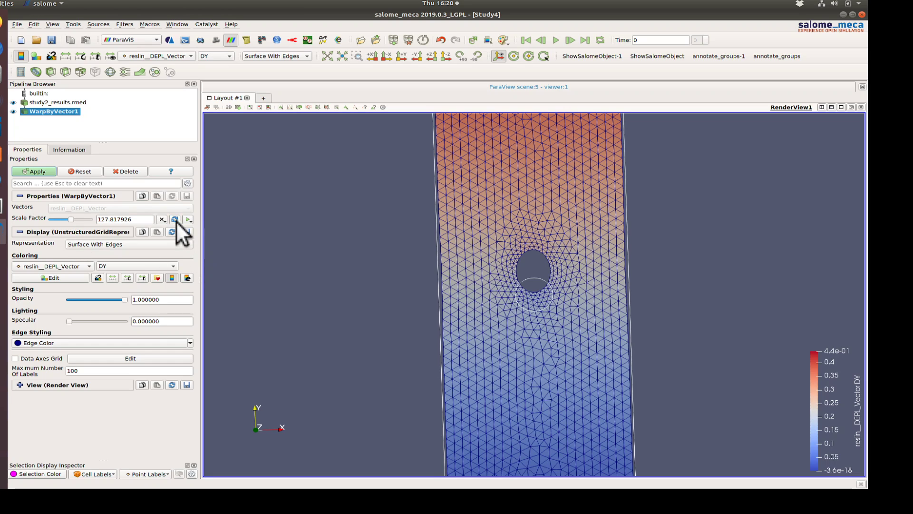
pyautogui.click(36, 174)
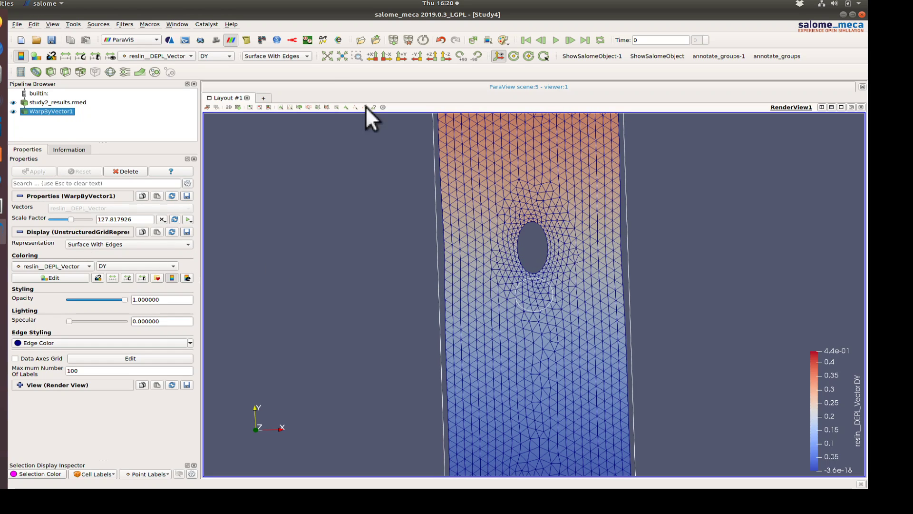
pyautogui.click(341, 59)
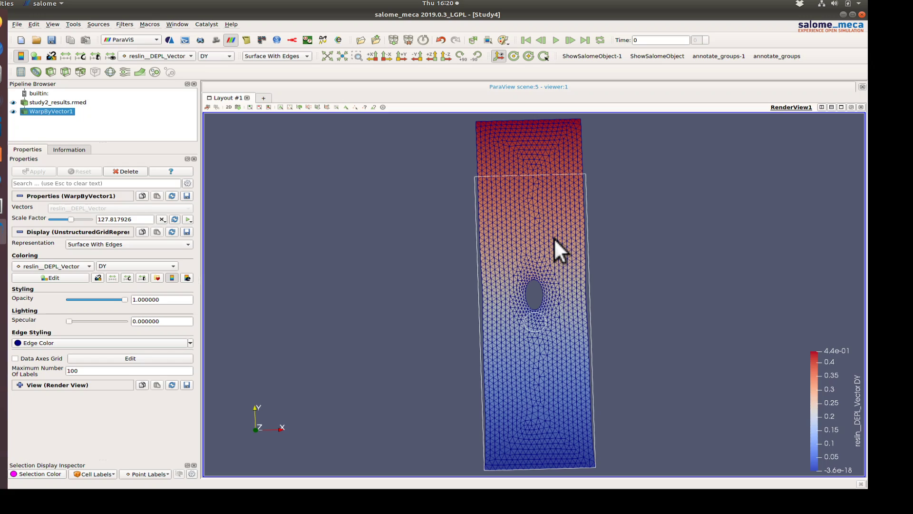